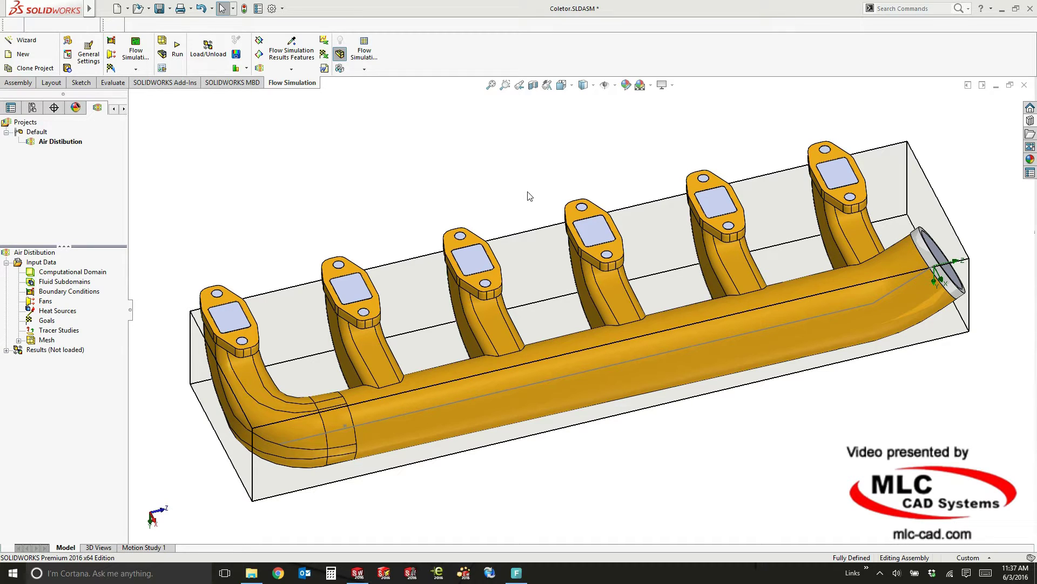
- Select the manifold's main pipe and make the components transparent
{"action": "mouse_move", "coordinate": [529, 195]}
{"action": "middle_mouse_down"}
{"action": "mouse_move", "coordinate": [514, 176]}
{"action": "mouse_move", "coordinate": [522, 186]}
{"action": "middle_mouse_up"}
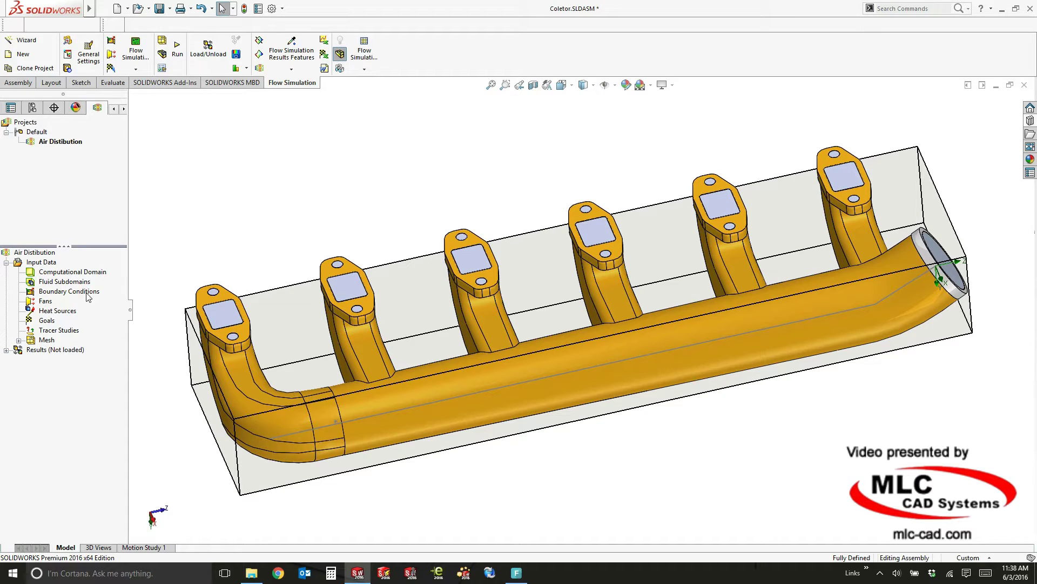
{"action": "middle_click_drag", "start_coordinate": [625, 262], "coordinate": [685, 174], "text": "ctrl"}
{"action": "left_click", "coordinate": [718, 324]}
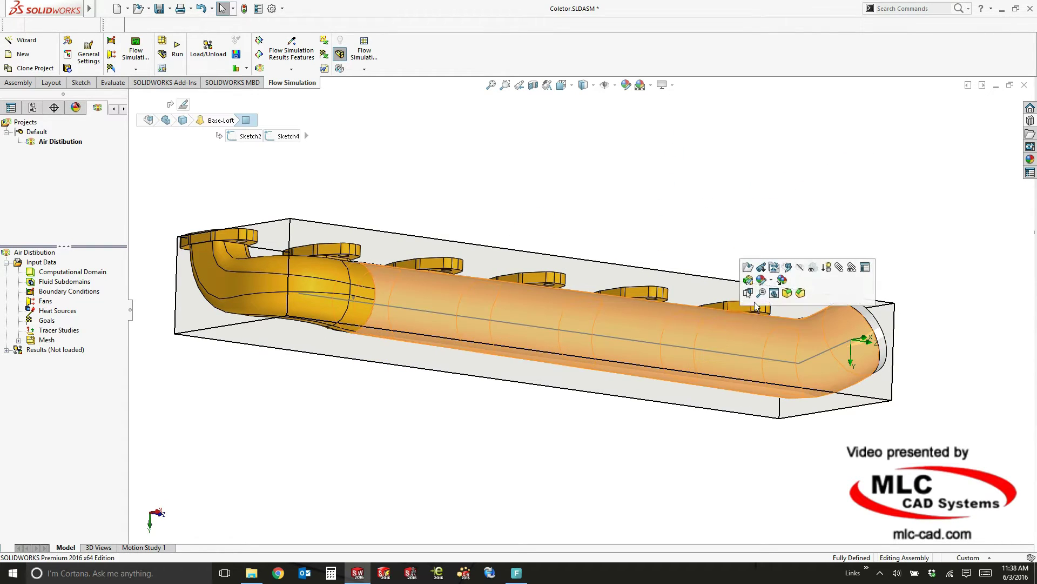
{"action": "left_click", "coordinate": [813, 267]}
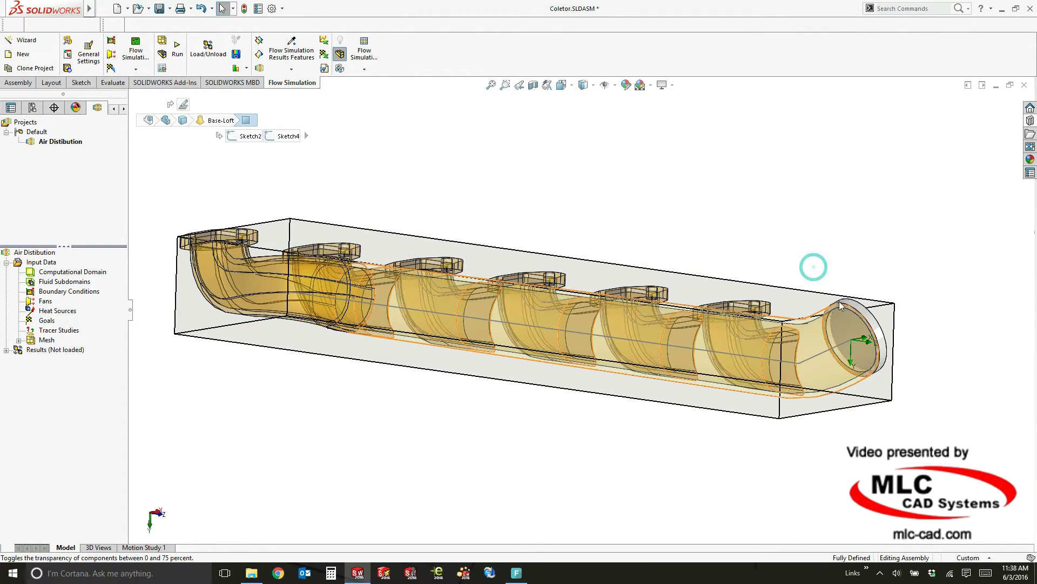
{"action": "middle_click_drag", "start_coordinate": [840, 307], "coordinate": [837, 271]}
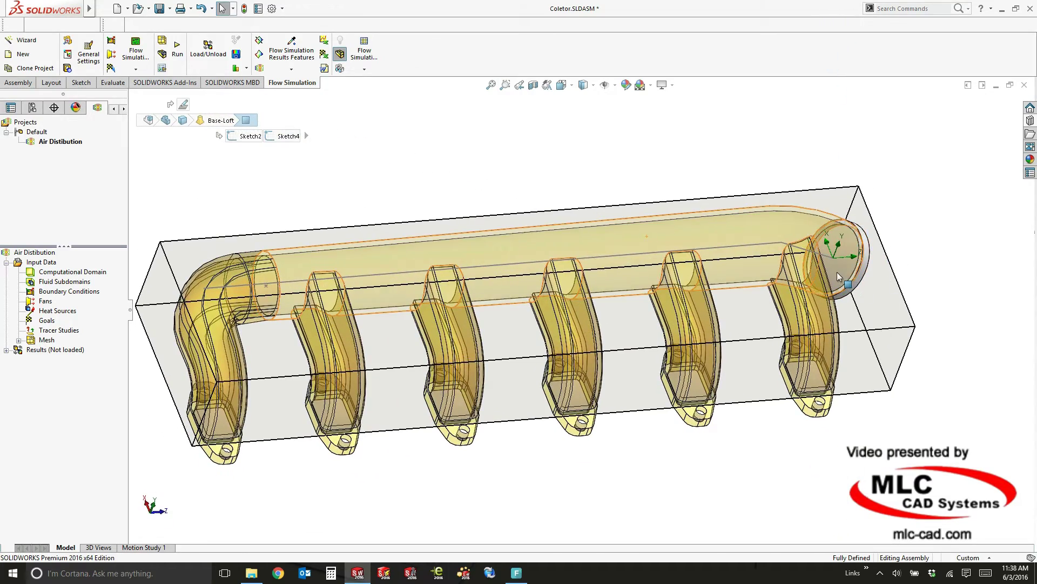
- Apply an Inlet Volume Flow of 100 ft^3/min to the pipe-end inlet lid face
{"action": "left_click", "coordinate": [838, 271]}
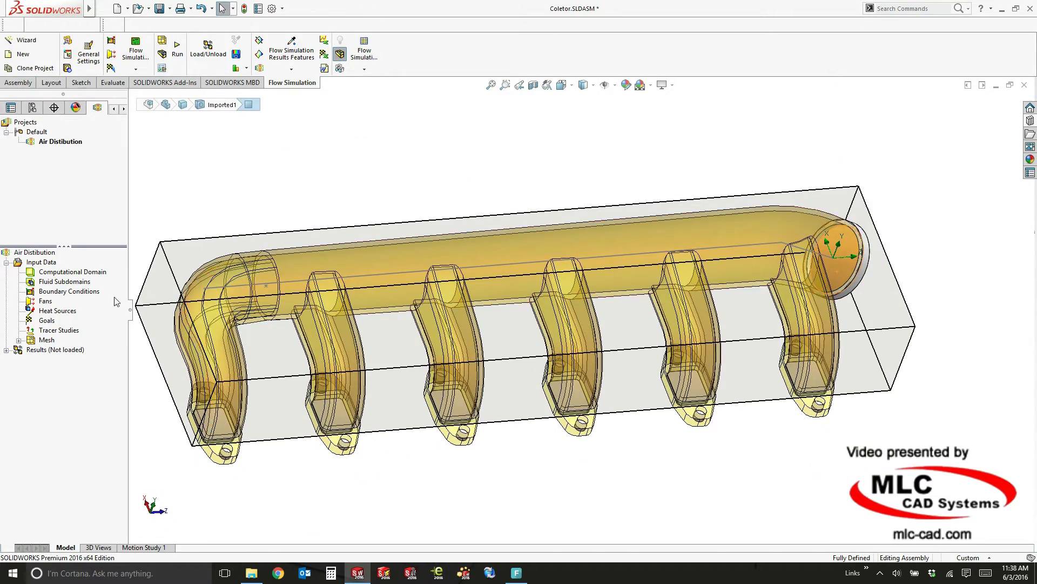
{"action": "right_click", "coordinate": [63, 294]}
{"action": "left_click", "coordinate": [81, 303]}
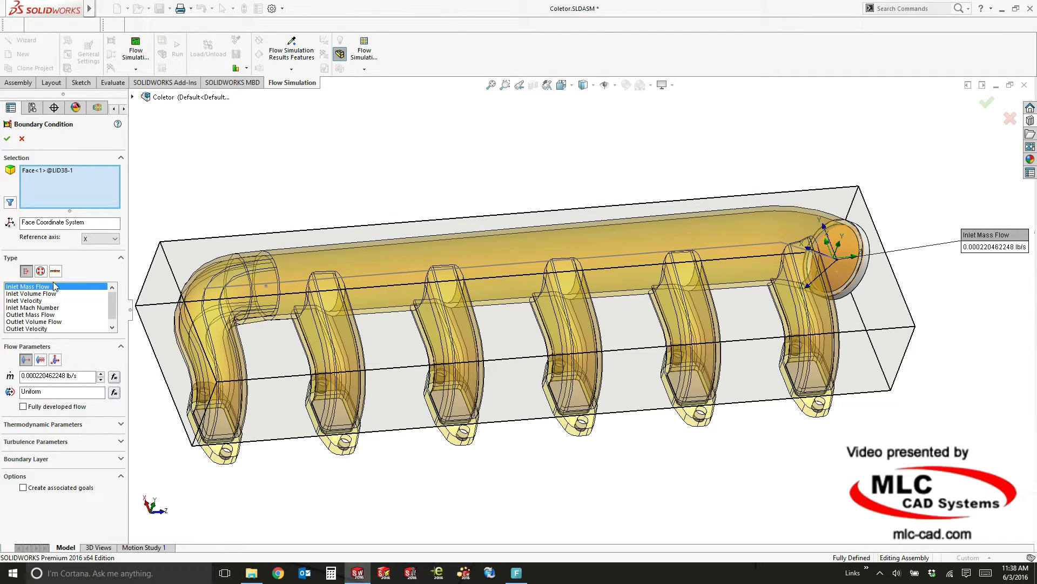
{"action": "left_click", "coordinate": [38, 294]}
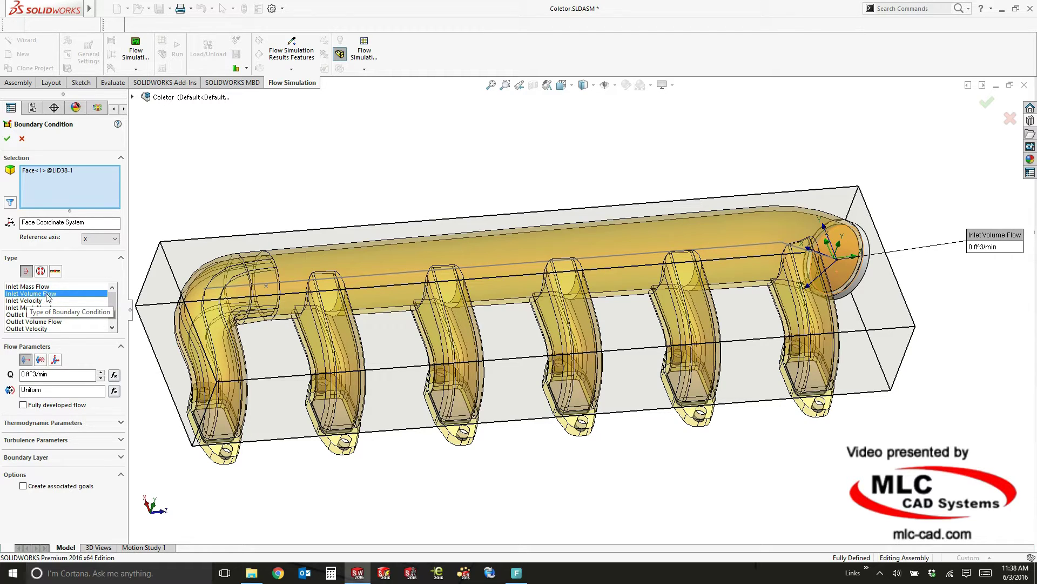
{"action": "left_click", "coordinate": [51, 380]}
{"action": "type", "text": "10"}
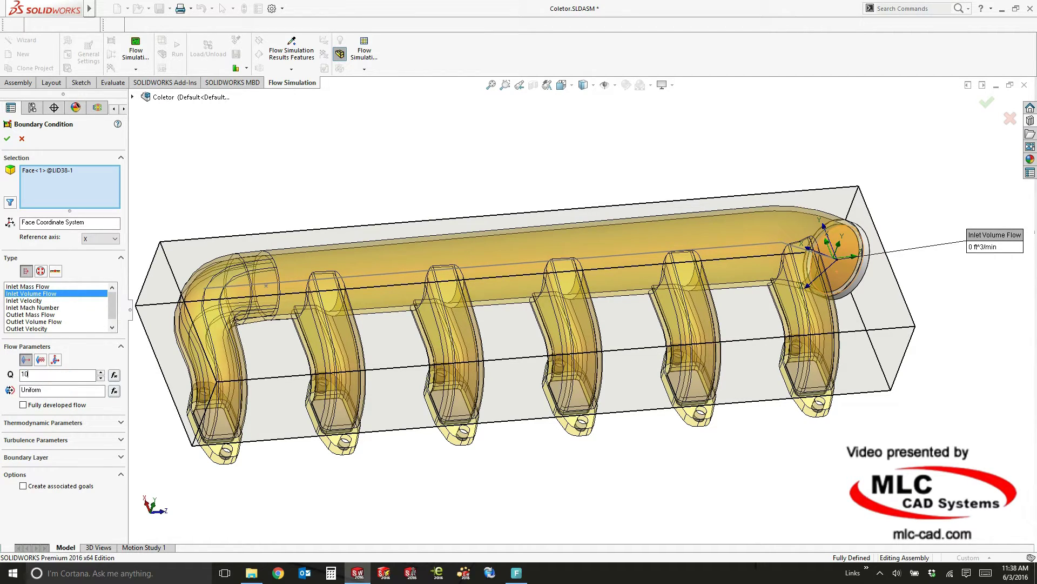
{"action": "type", "text": "0"}
{"action": "key", "text": "Return"}
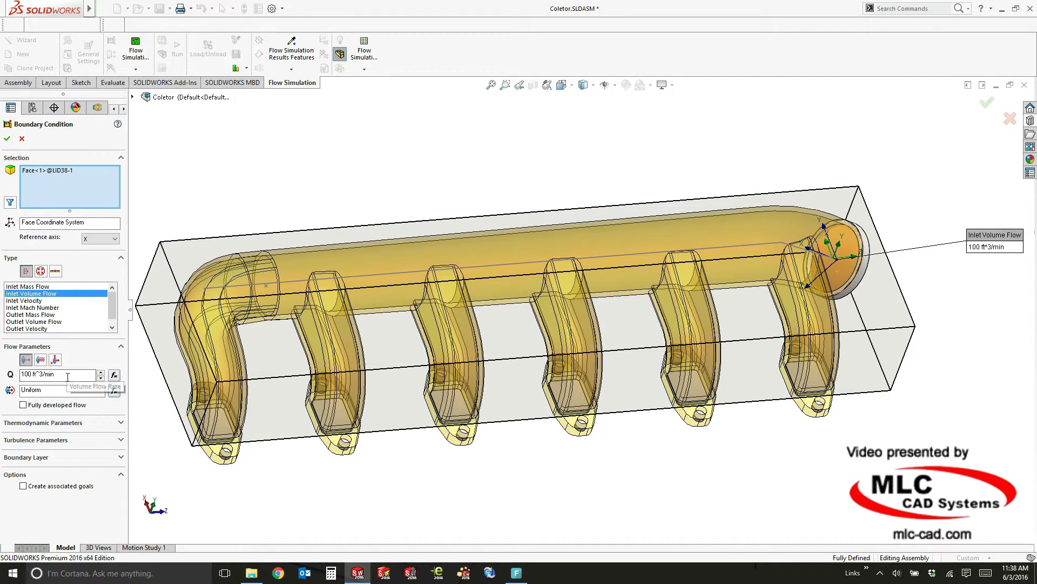
{"action": "left_click", "coordinate": [7, 138]}
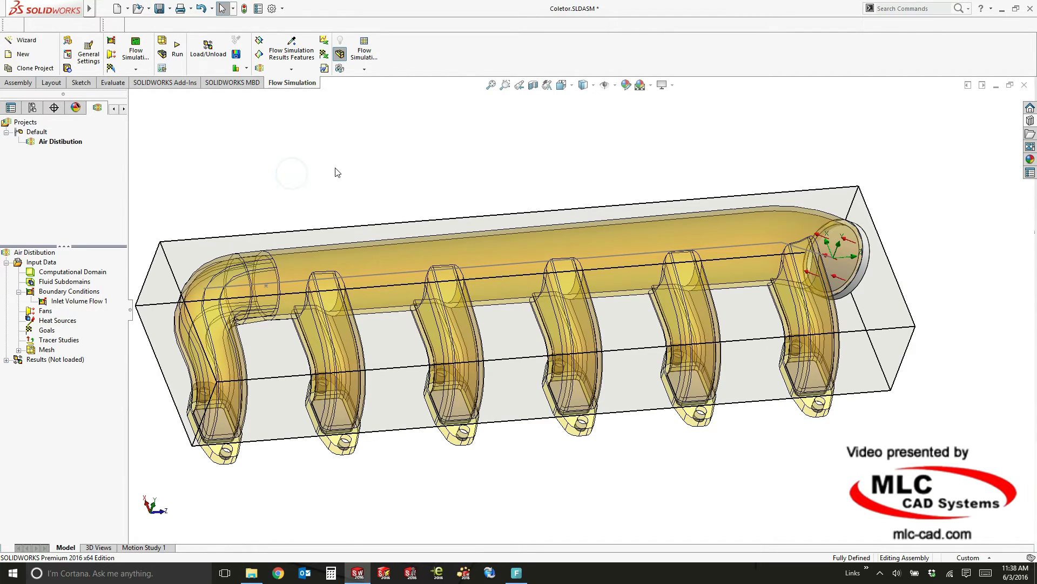
- Create Static Pressure 1 (14.6959473 lbf/in^2) on the six selected outlet lid faces
{"action": "mouse_move", "coordinate": [336, 169]}
{"action": "middle_mouse_down"}
{"action": "mouse_move", "coordinate": [324, 134]}
{"action": "mouse_move", "coordinate": [331, 157]}
{"action": "mouse_move", "coordinate": [346, 162]}
{"action": "middle_mouse_up"}
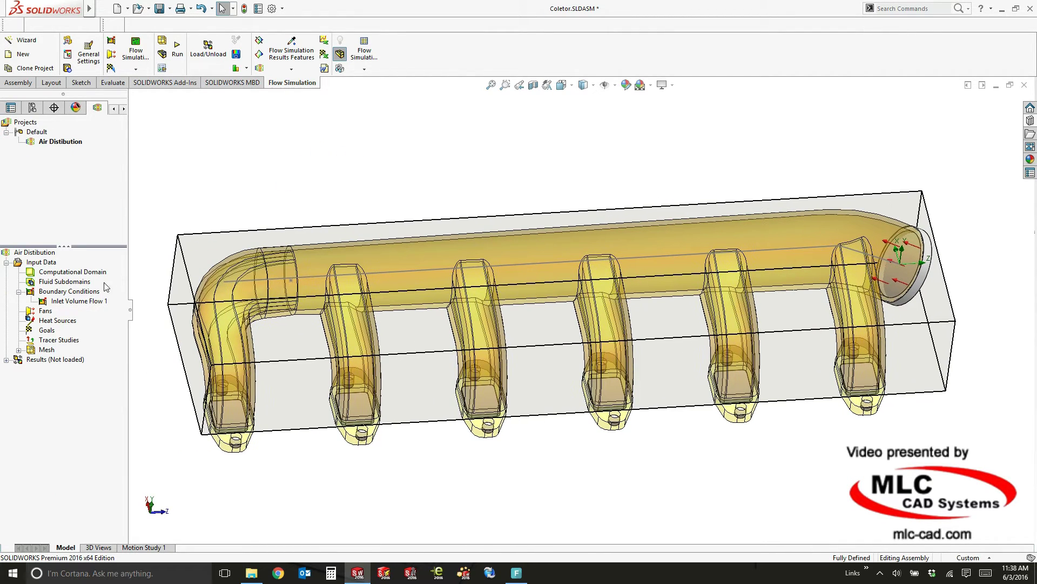
{"action": "right_click", "coordinate": [54, 293]}
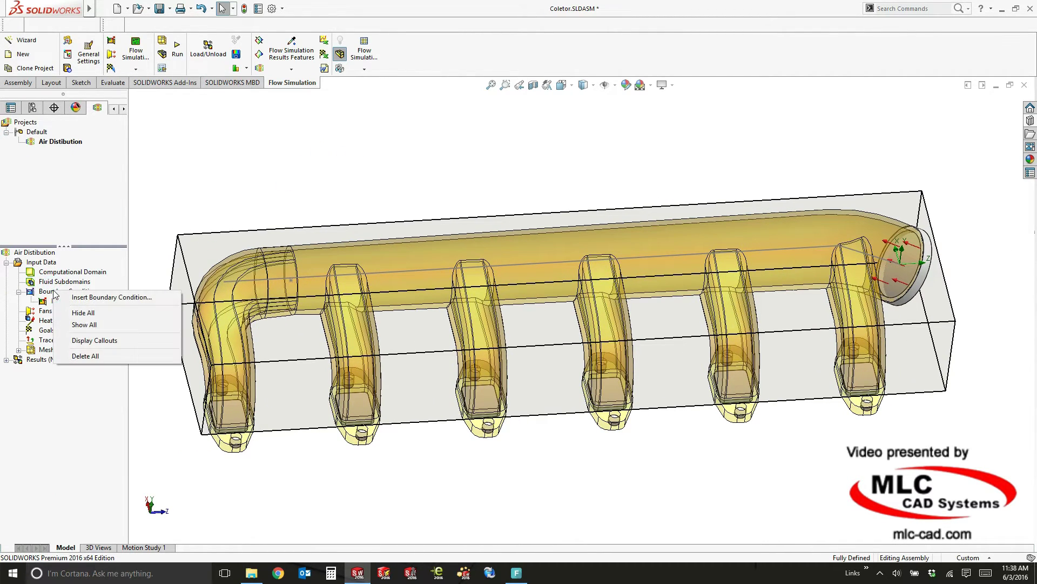
{"action": "left_click", "coordinate": [93, 297]}
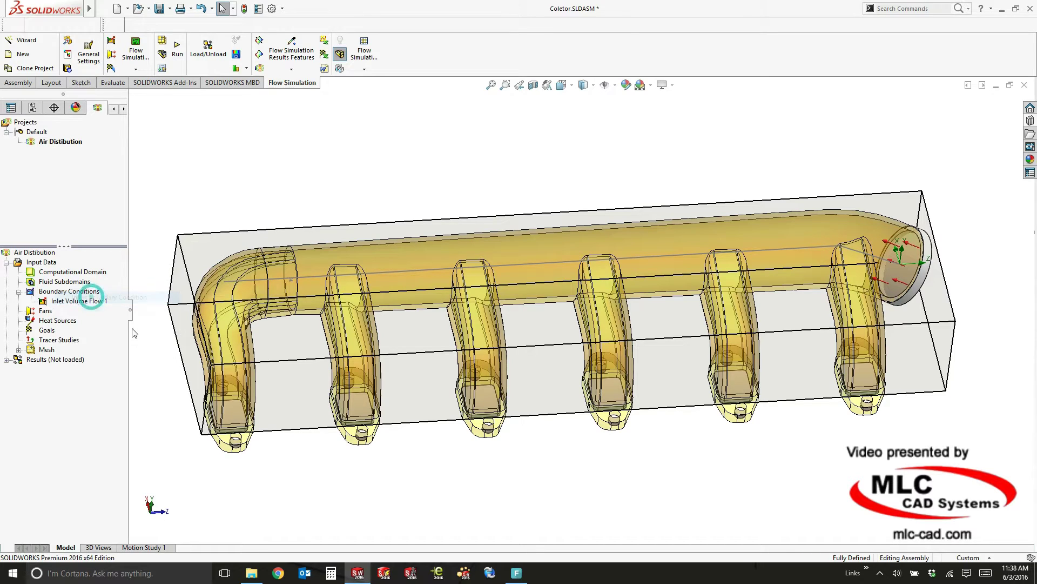
{"action": "left_click", "coordinate": [223, 411]}
{"action": "left_click", "coordinate": [351, 406]}
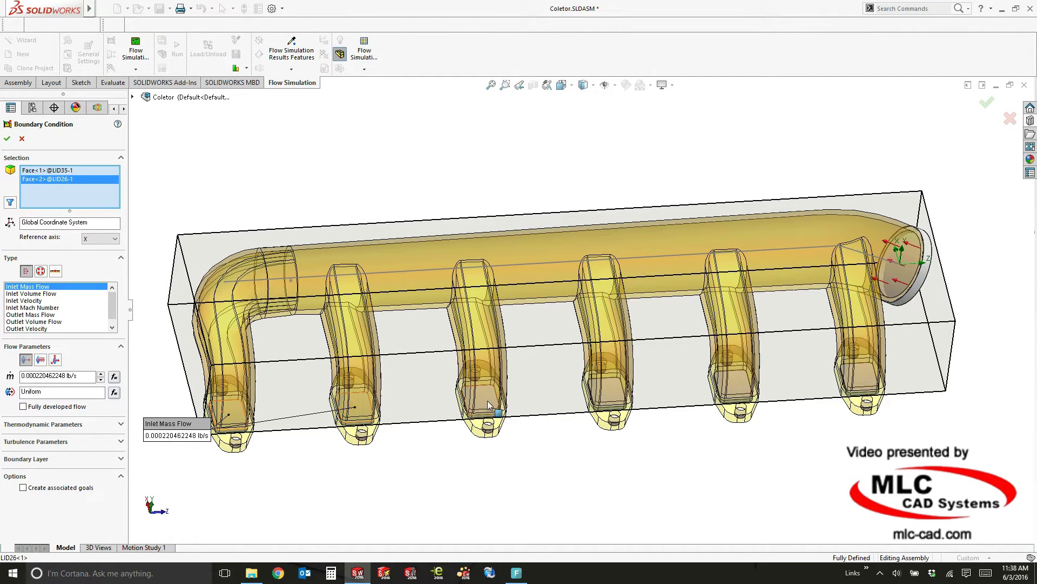
{"action": "left_click", "coordinate": [478, 400]}
{"action": "left_click", "coordinate": [614, 388]}
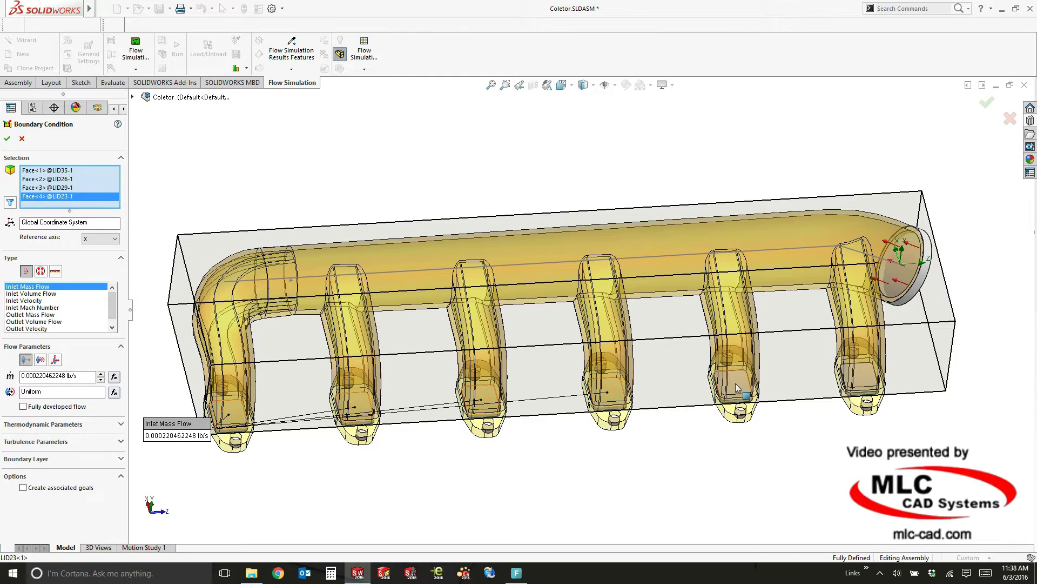
{"action": "left_click", "coordinate": [736, 385]}
{"action": "left_click", "coordinate": [860, 379]}
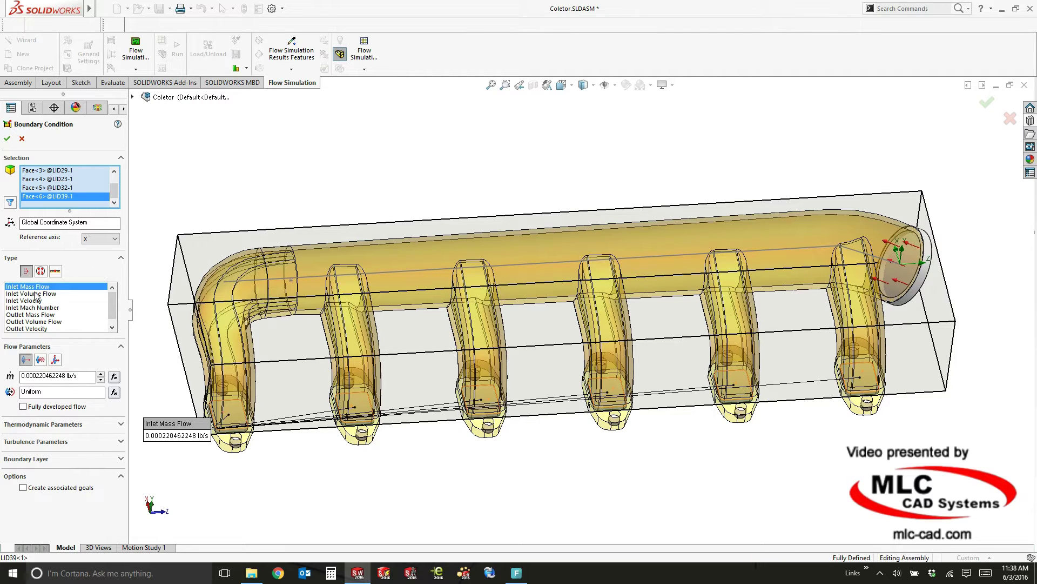
{"action": "left_click", "coordinate": [40, 271]}
{"action": "left_click", "coordinate": [32, 294]}
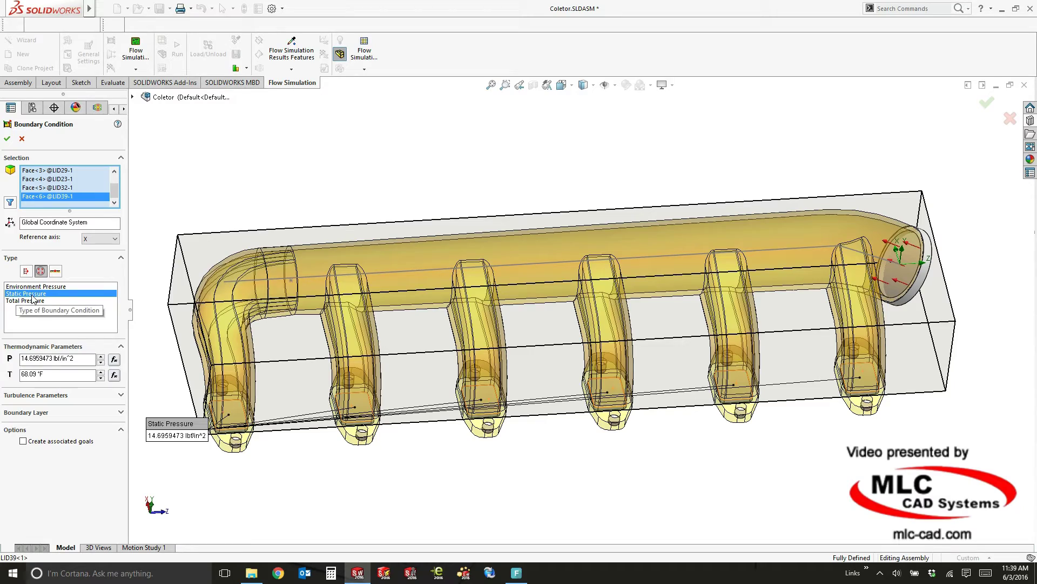
{"action": "left_click", "coordinate": [7, 138]}
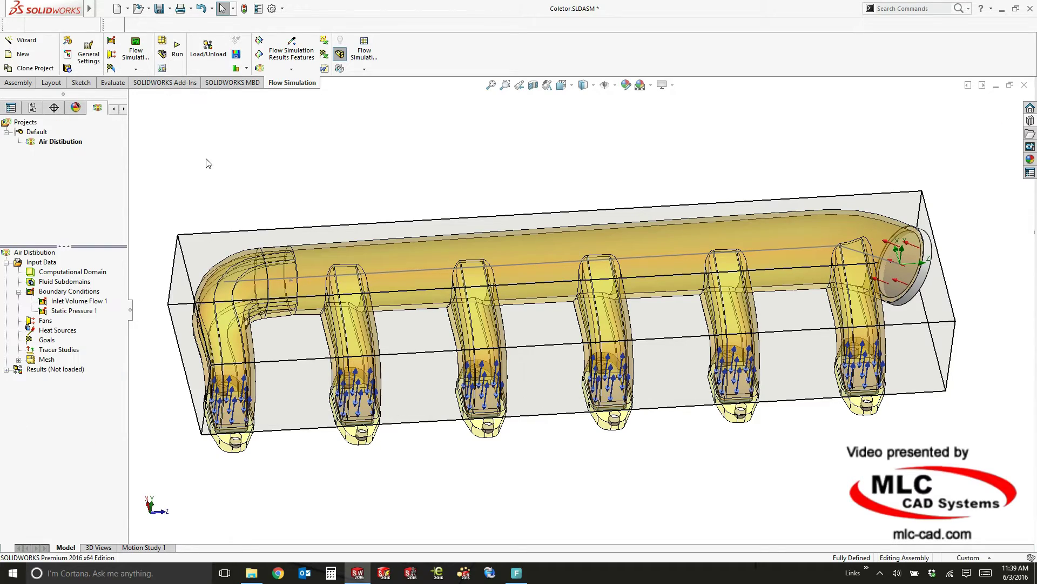
- Orbit the manifold and bring up the Goals context menu in the analysis tree
{"action": "middle_click_drag", "start_coordinate": [343, 183], "coordinate": [348, 153]}
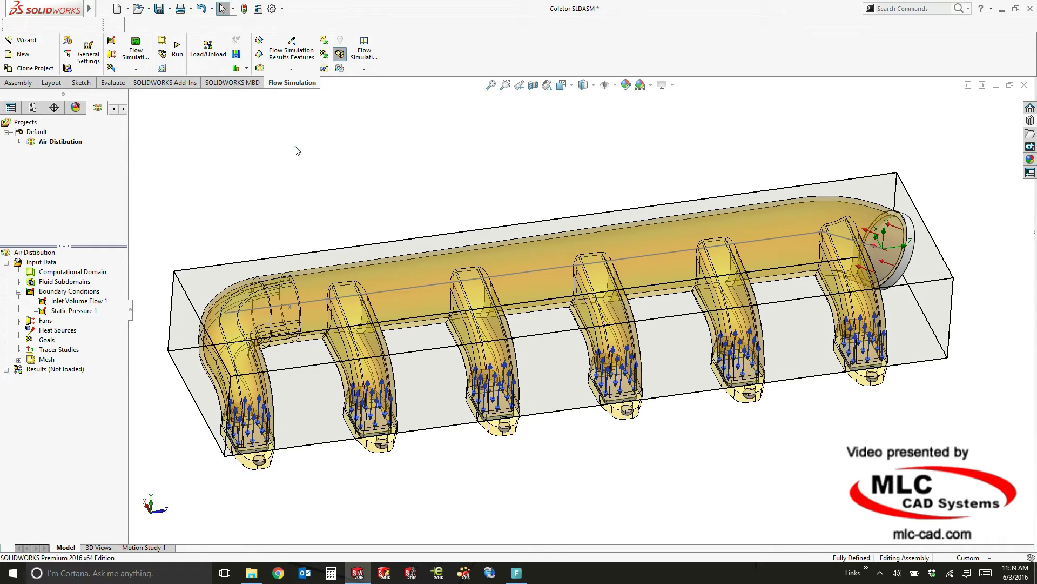
{"action": "right_click", "coordinate": [45, 343]}
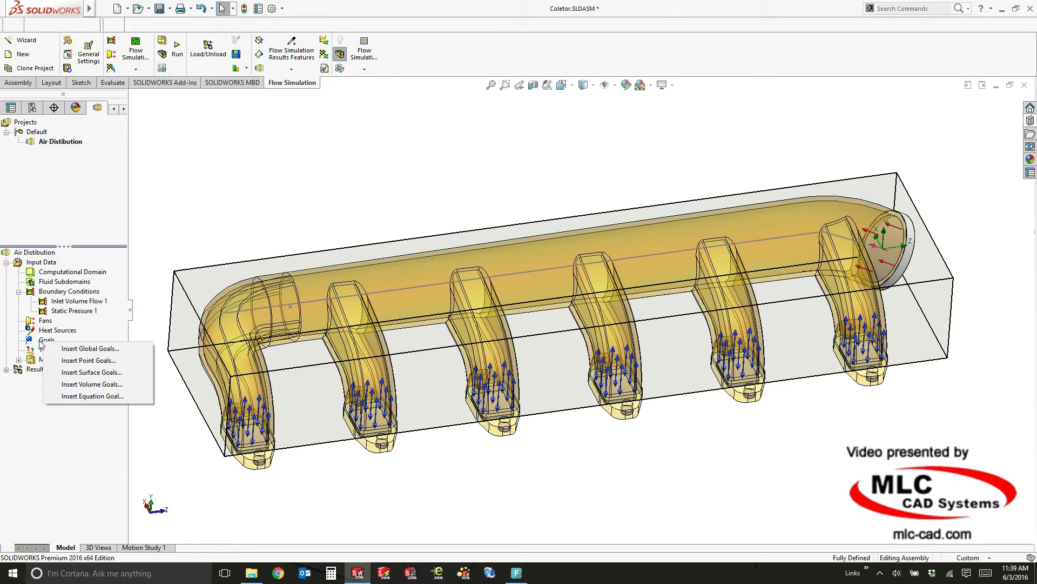
- Create one average Volume Flow Rate surface goal per Static Pressure 1 outlet face
{"action": "left_click", "coordinate": [91, 372]}
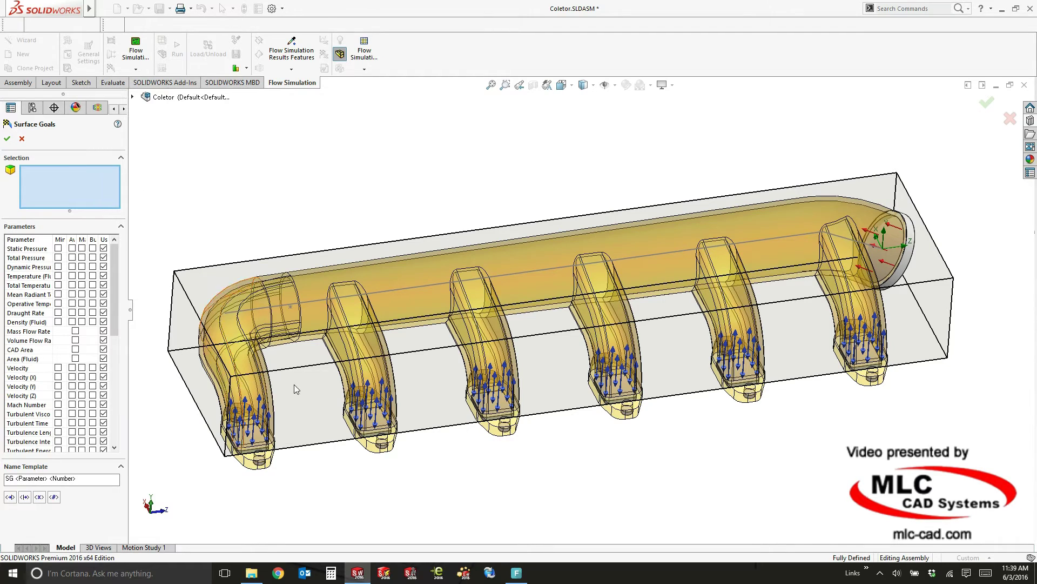
{"action": "left_click", "coordinate": [97, 108]}
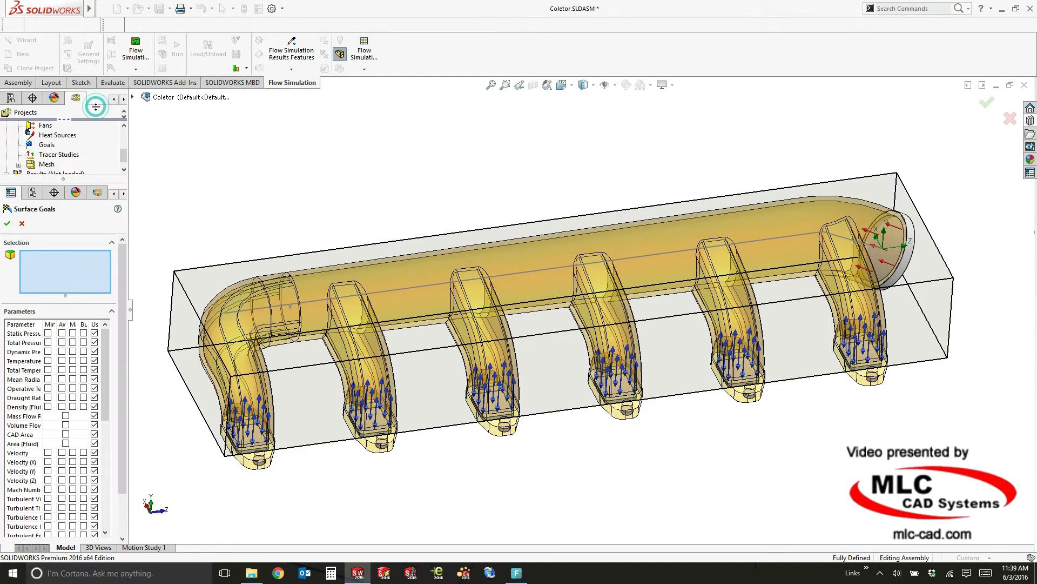
{"action": "left_click_drag", "start_coordinate": [70, 178], "coordinate": [81, 141]}
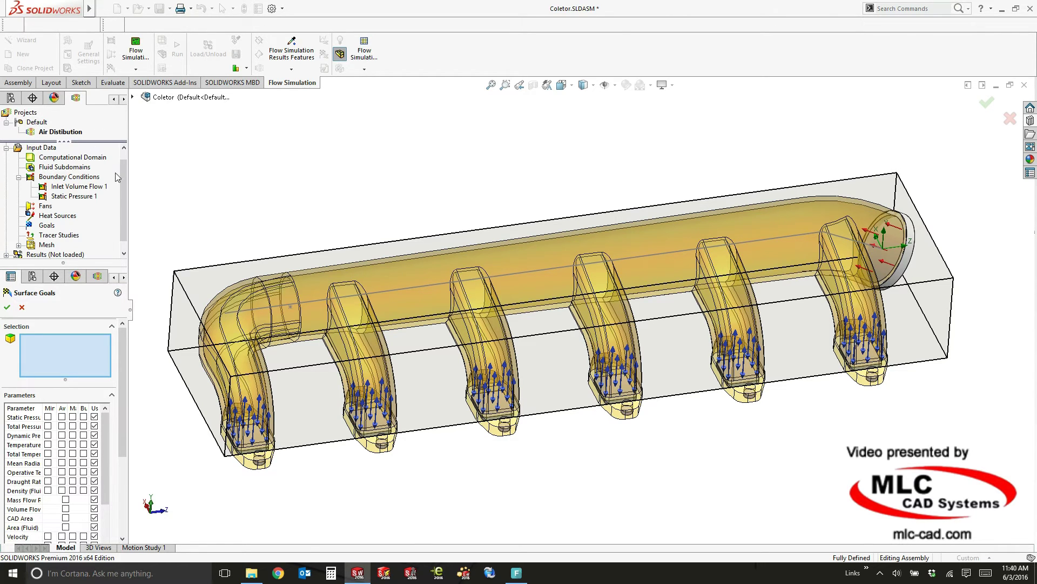
{"action": "left_click", "coordinate": [86, 197]}
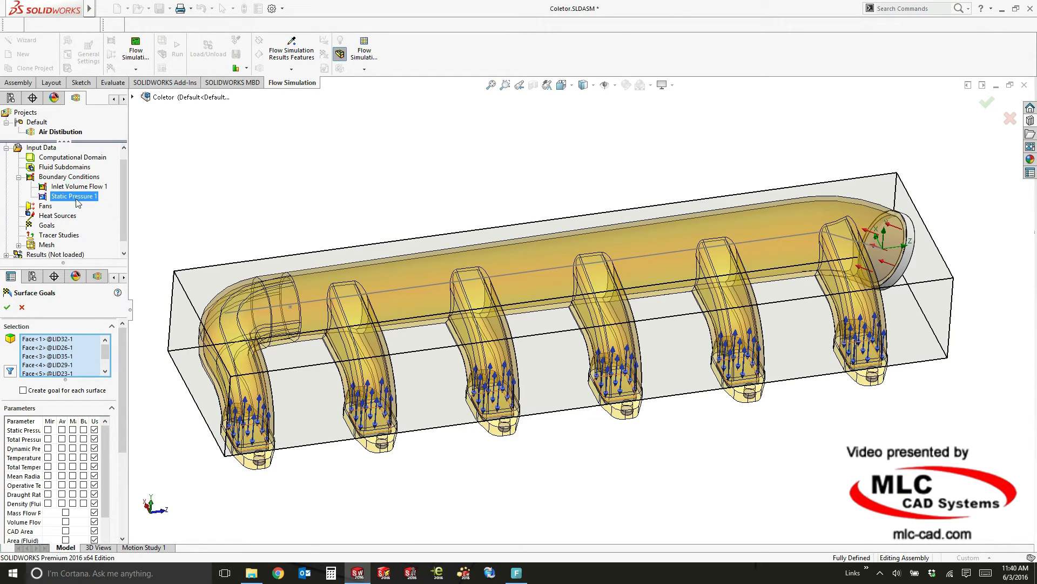
{"action": "left_click", "coordinate": [22, 390]}
{"action": "left_click_drag", "start_coordinate": [123, 381], "coordinate": [121, 410]}
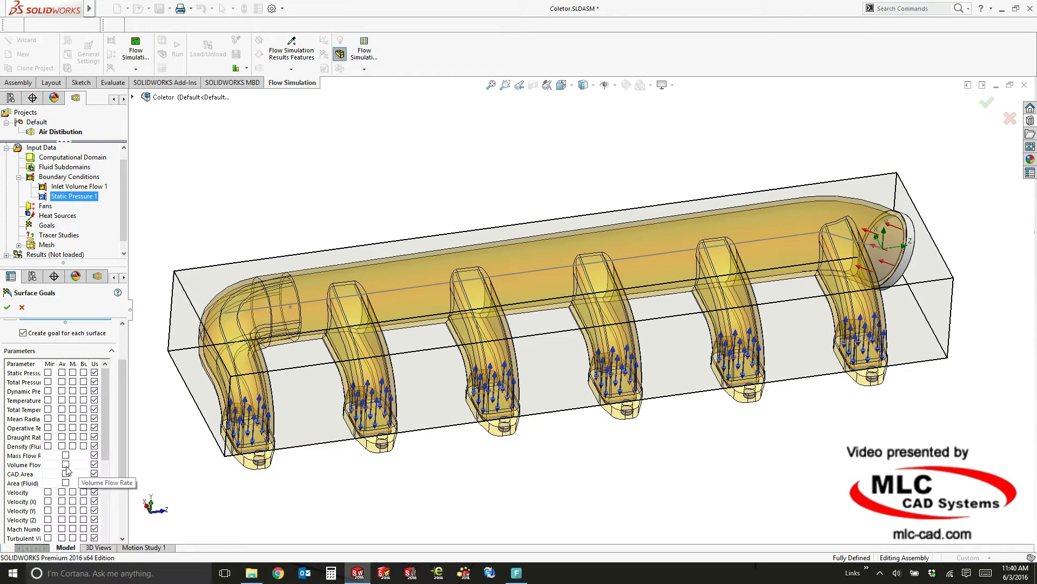
{"action": "left_click", "coordinate": [66, 464]}
{"action": "left_click", "coordinate": [7, 308]}
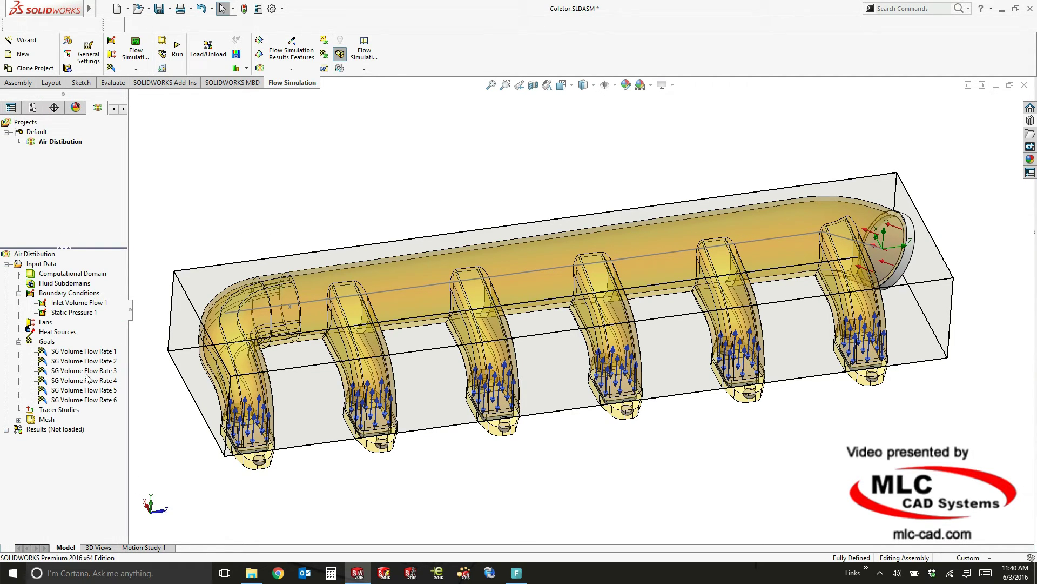
{"action": "left_click", "coordinate": [192, 251]}
- Start an Equation Goal whose expression begins with SG Volume Flow Rate 1
{"action": "left_click", "coordinate": [196, 251]}
{"action": "right_click", "coordinate": [53, 342]}
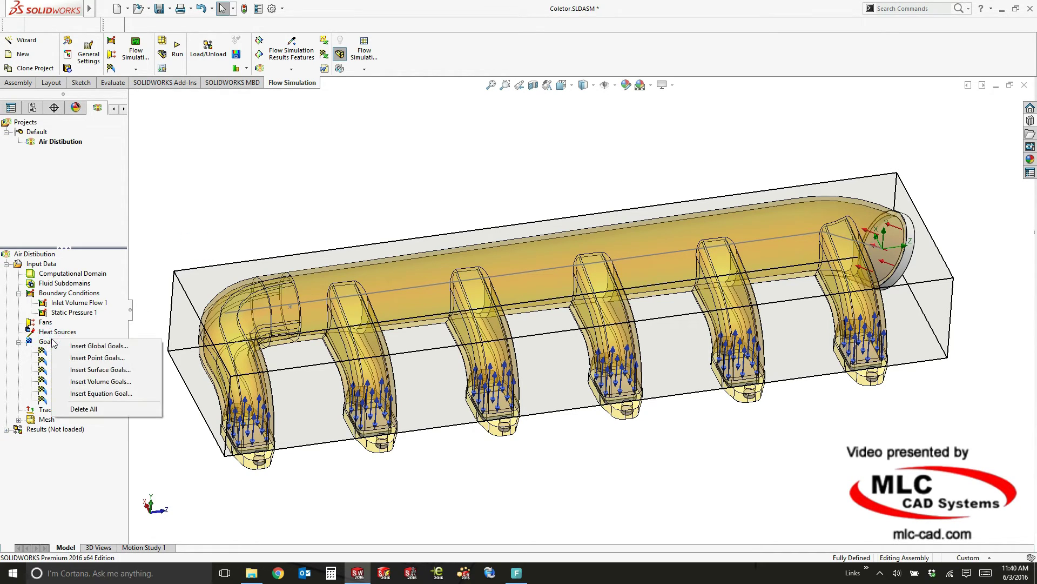
{"action": "left_click", "coordinate": [114, 394]}
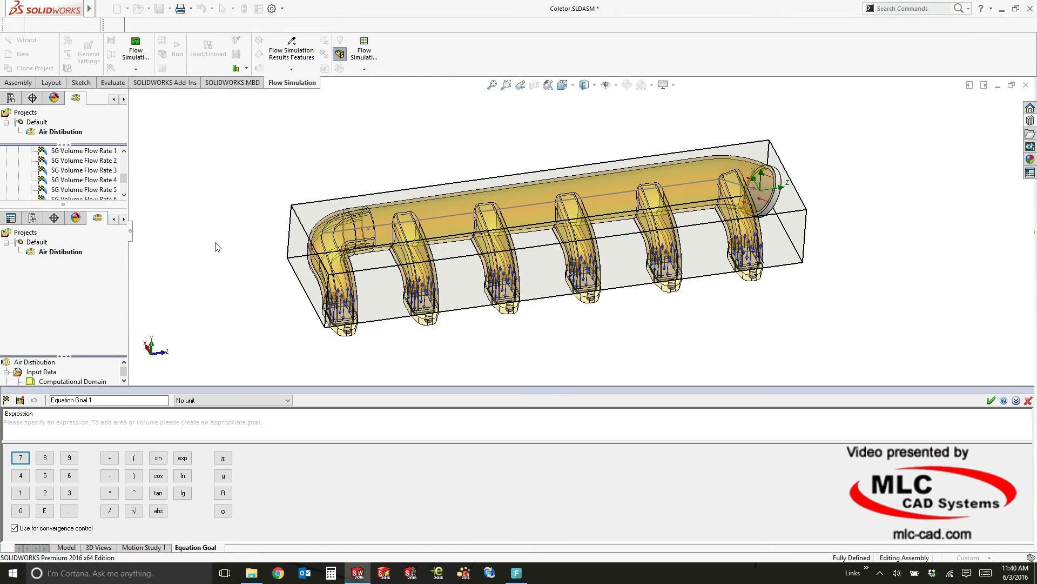
{"action": "left_click", "coordinate": [85, 425]}
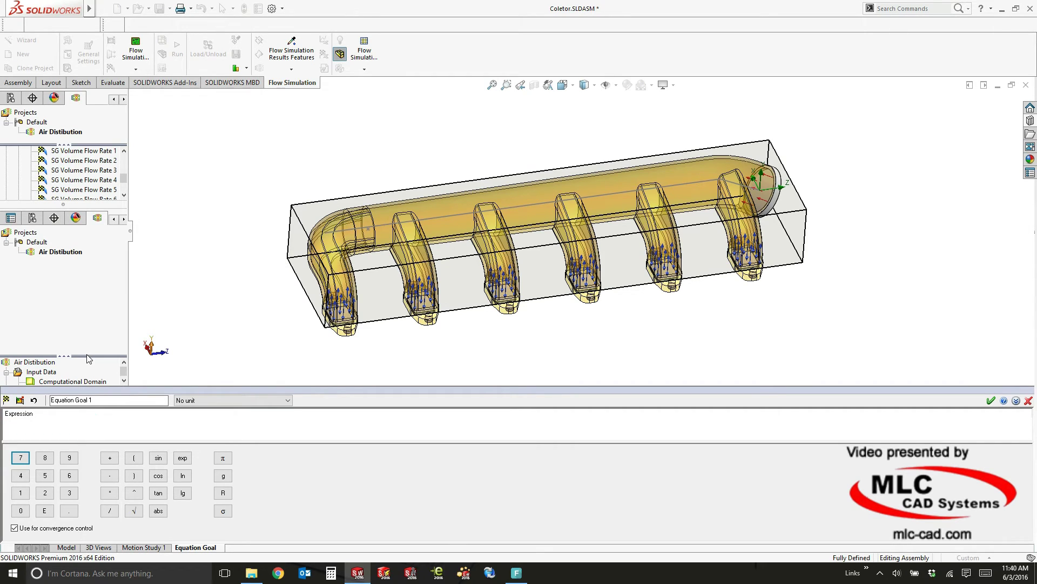
{"action": "left_click_drag", "start_coordinate": [85, 357], "coordinate": [86, 242]}
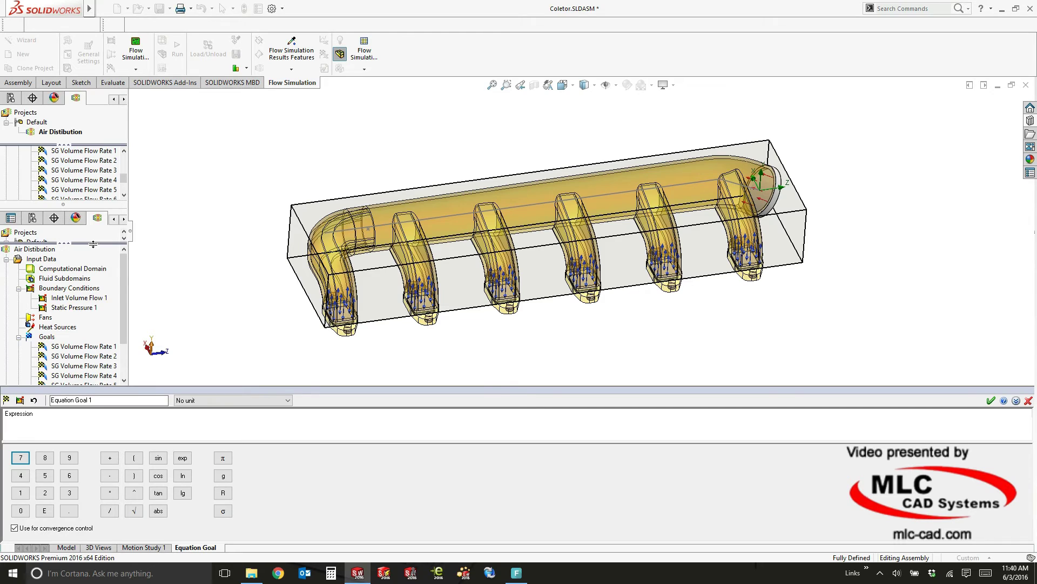
{"action": "left_click_drag", "start_coordinate": [119, 273], "coordinate": [120, 292]}
{"action": "left_click", "coordinate": [97, 327]}
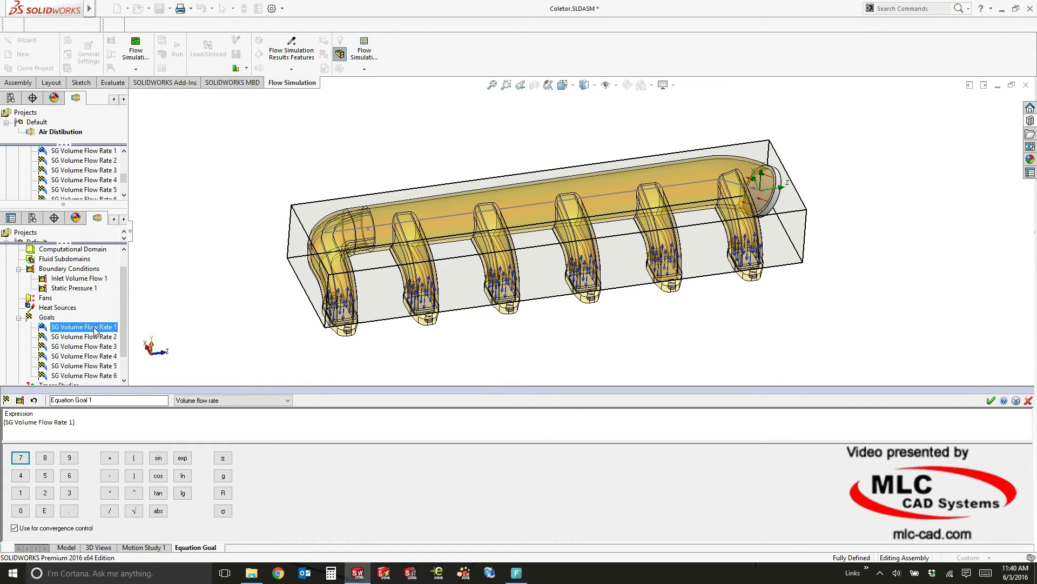
- Complete the expression as {SG Volume Flow Rate 1}/{Inlet Volume Flow 1:Volume flow rate} * 100 and accept it
{"action": "left_click", "coordinate": [87, 424]}
{"action": "left_click", "coordinate": [77, 279]}
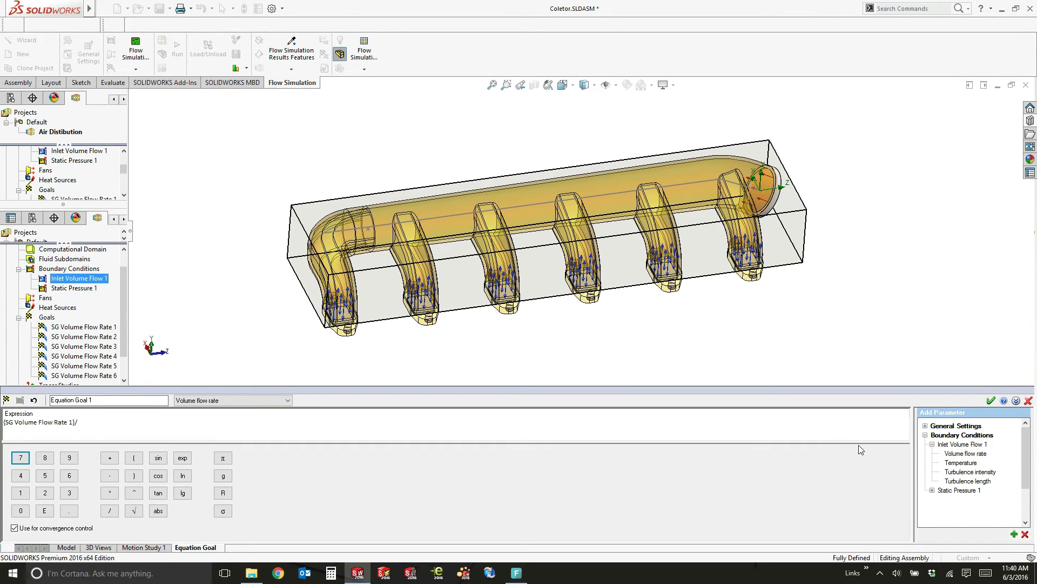
{"action": "left_click", "coordinate": [979, 454]}
{"action": "left_click", "coordinate": [991, 400]}
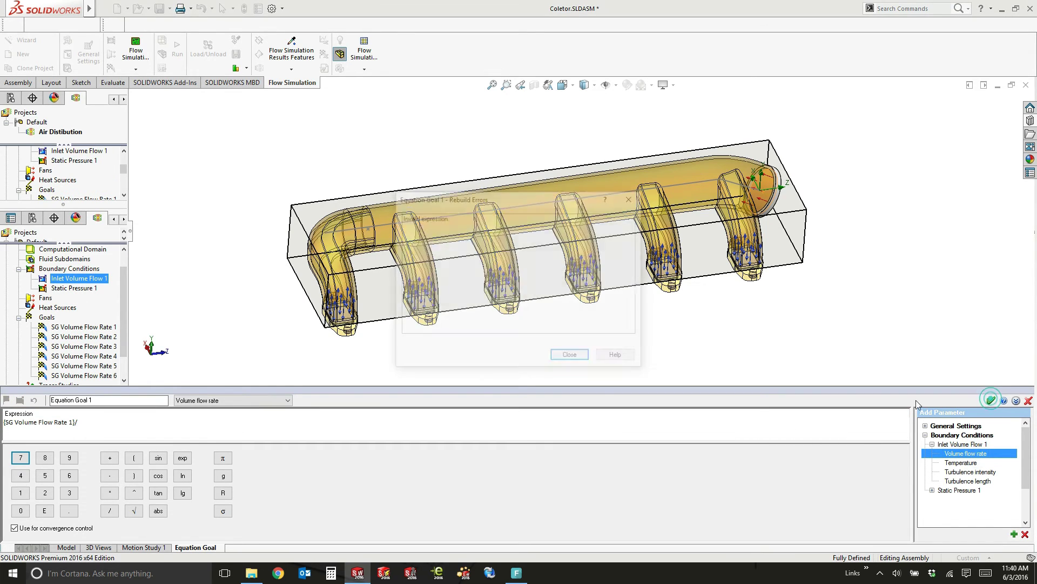
{"action": "left_click", "coordinate": [572, 354]}
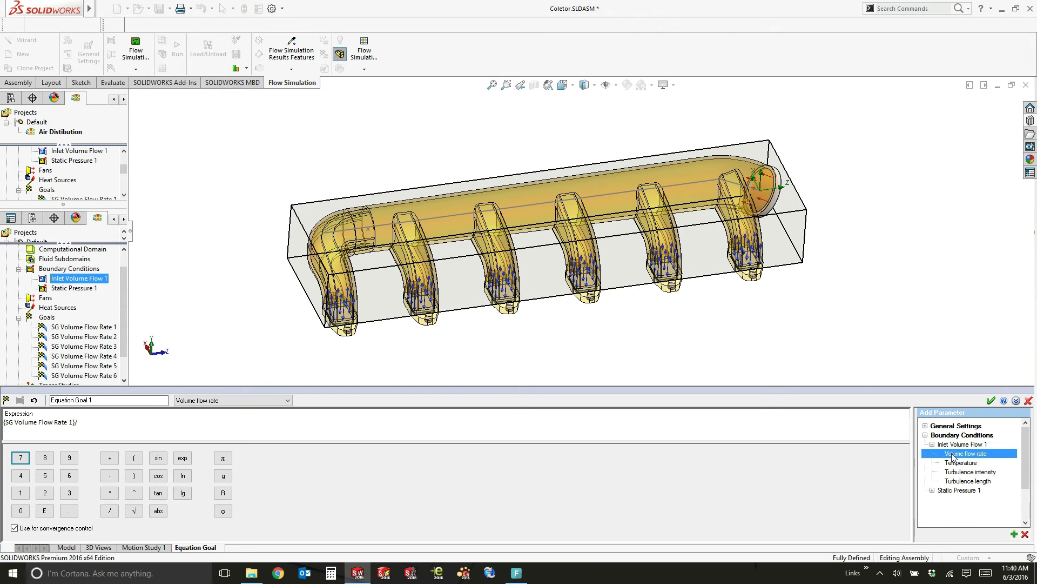
{"action": "left_click", "coordinate": [1014, 533]}
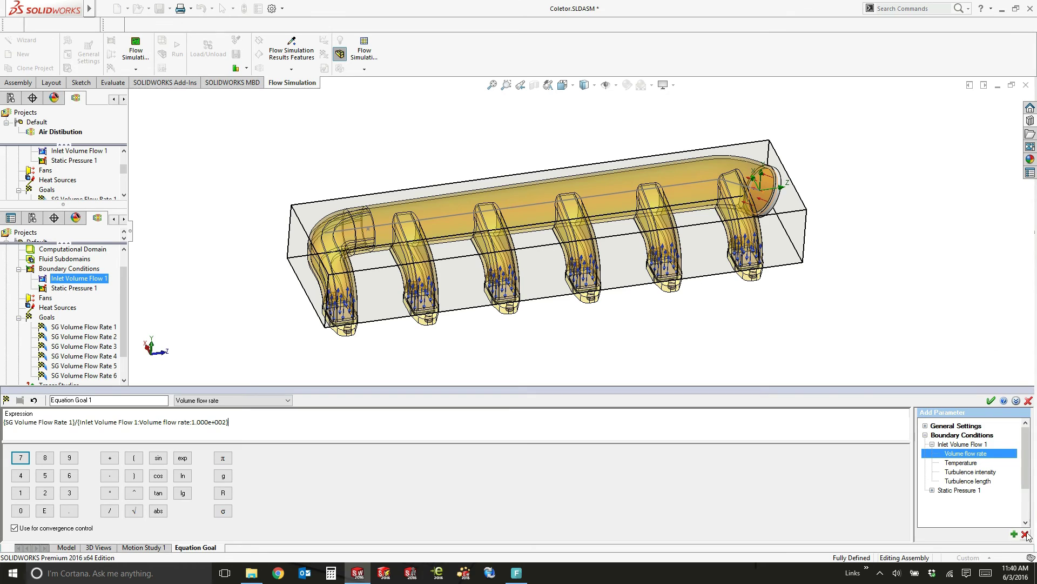
{"action": "left_click", "coordinate": [1025, 534]}
{"action": "left_click", "coordinate": [365, 419]}
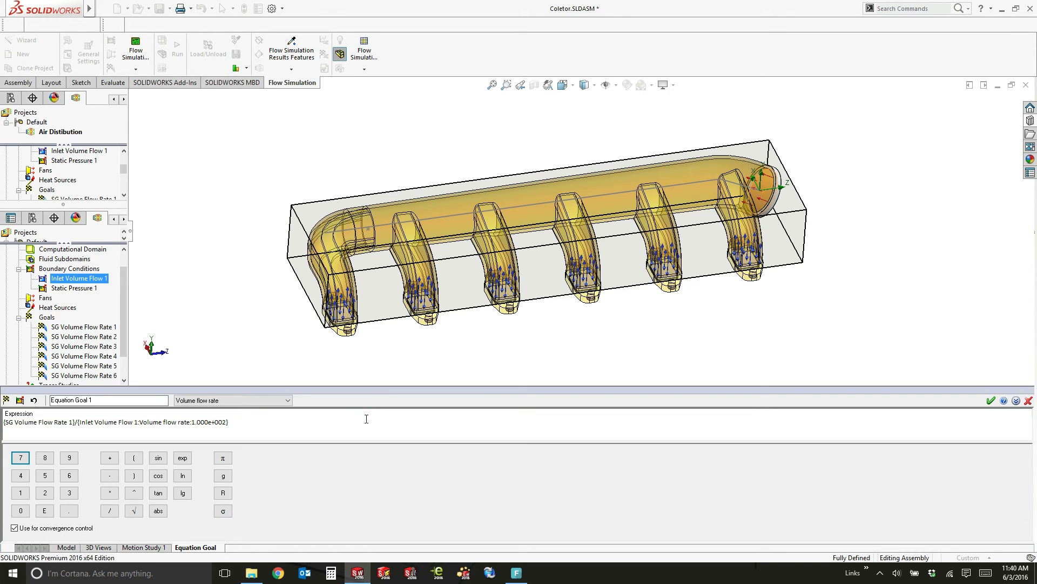
{"action": "type", "text": "* 100"}
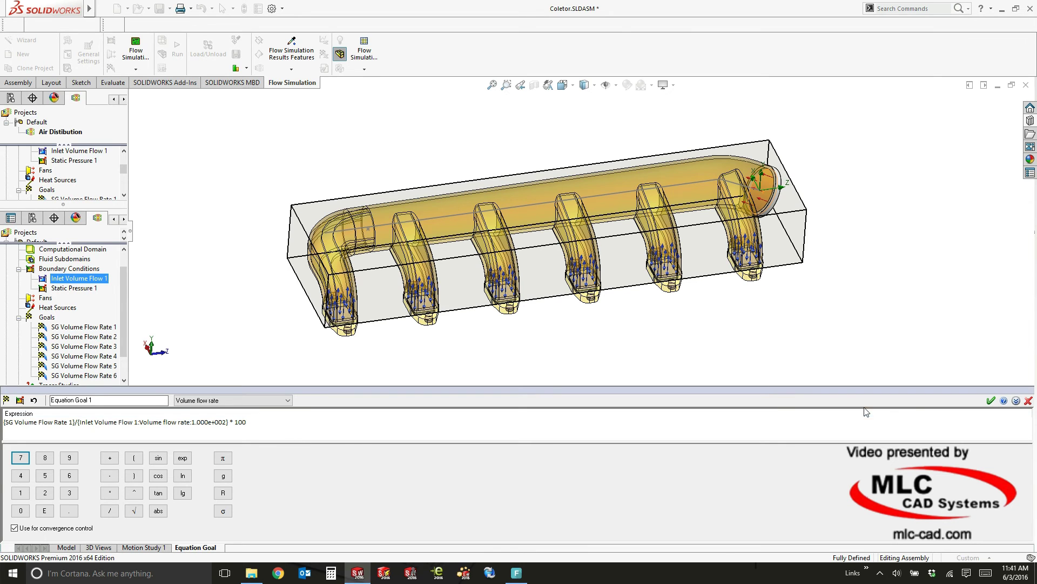
{"action": "left_click", "coordinate": [989, 401]}
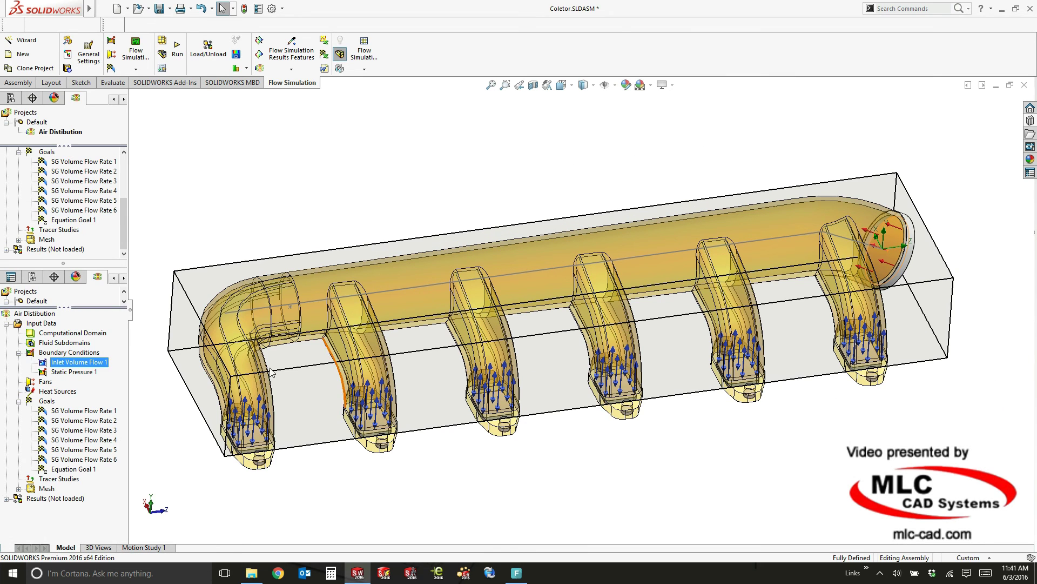
- Put Equation Goal 1 into rename mode and type 'P' as the new name's start
{"action": "left_click", "coordinate": [75, 468]}
{"action": "left_click", "coordinate": [81, 469]}
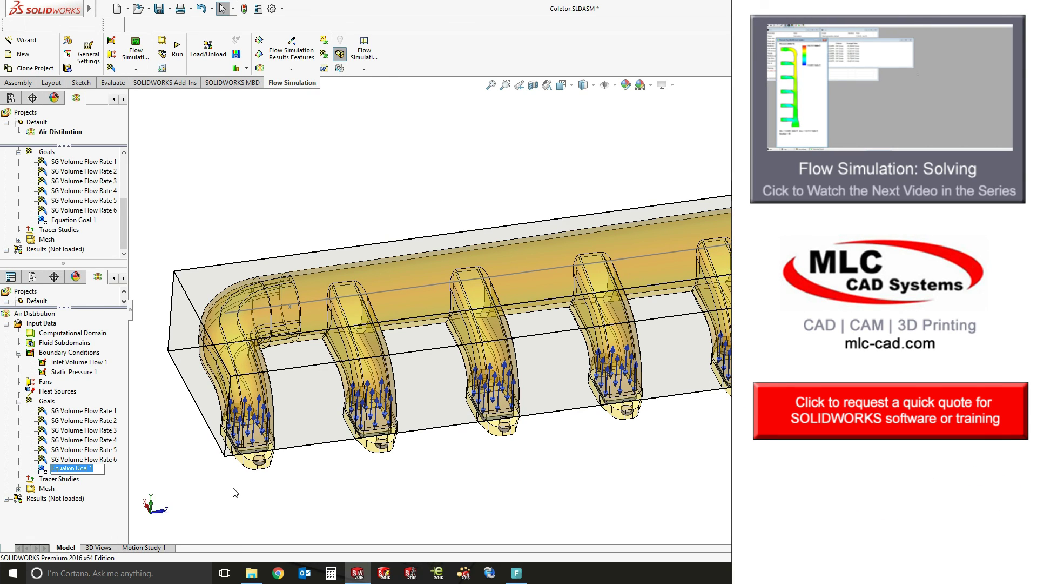
{"action": "type", "text": "Pct"}
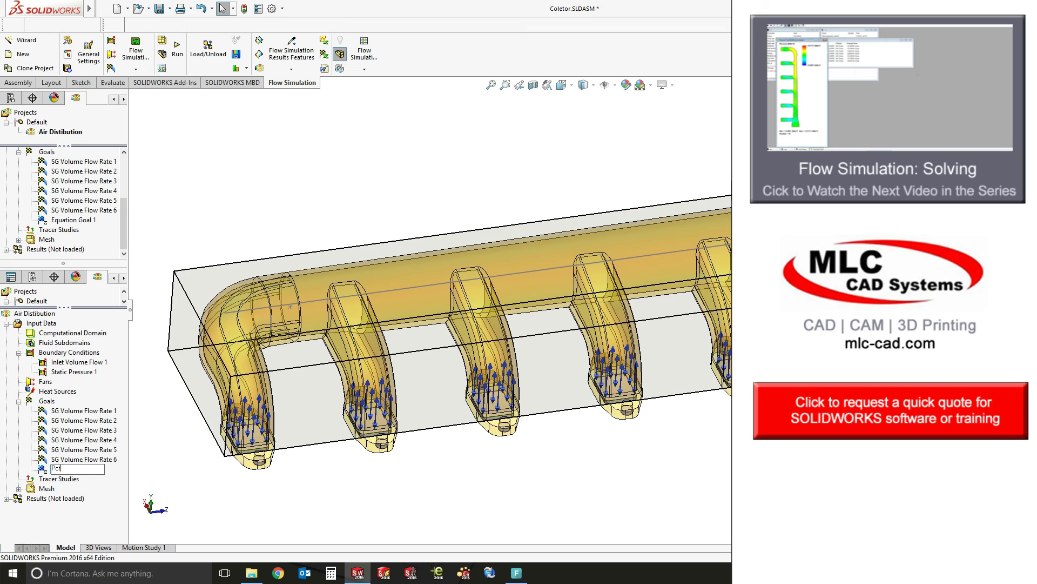